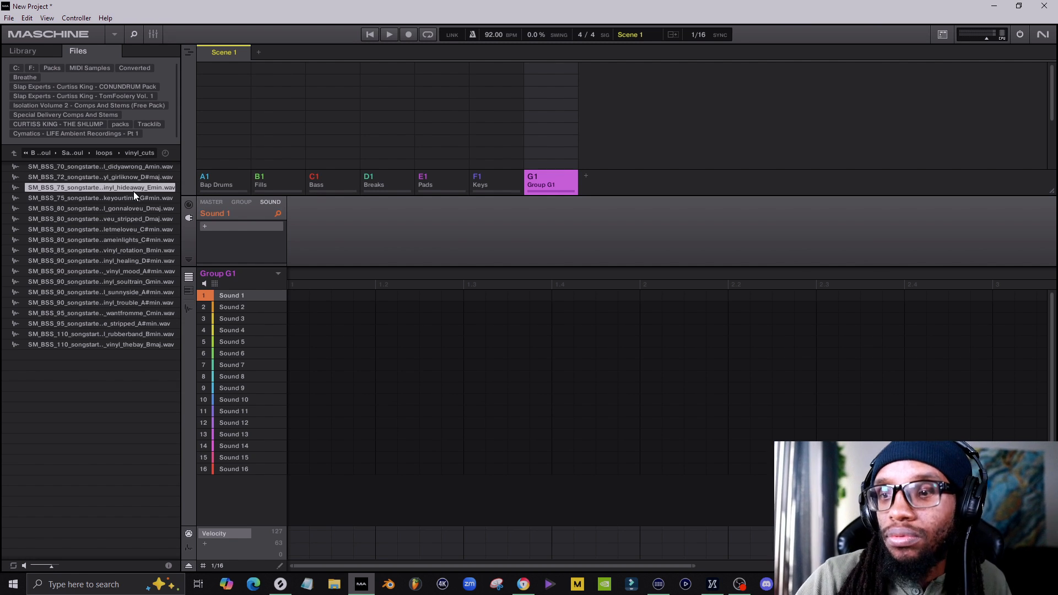
# Load the SM_BSS_75 vinyl_hideaway_Emin.wav loop into Sound 1 of Group G1
pyautogui.doubleClick(134, 190)
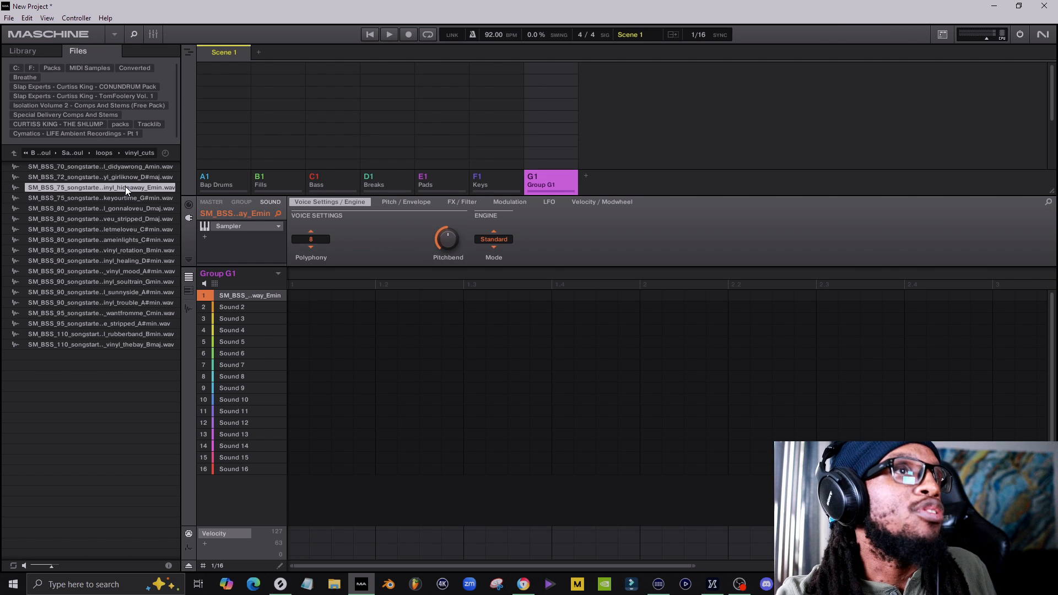
pyautogui.doubleClick(124, 187)
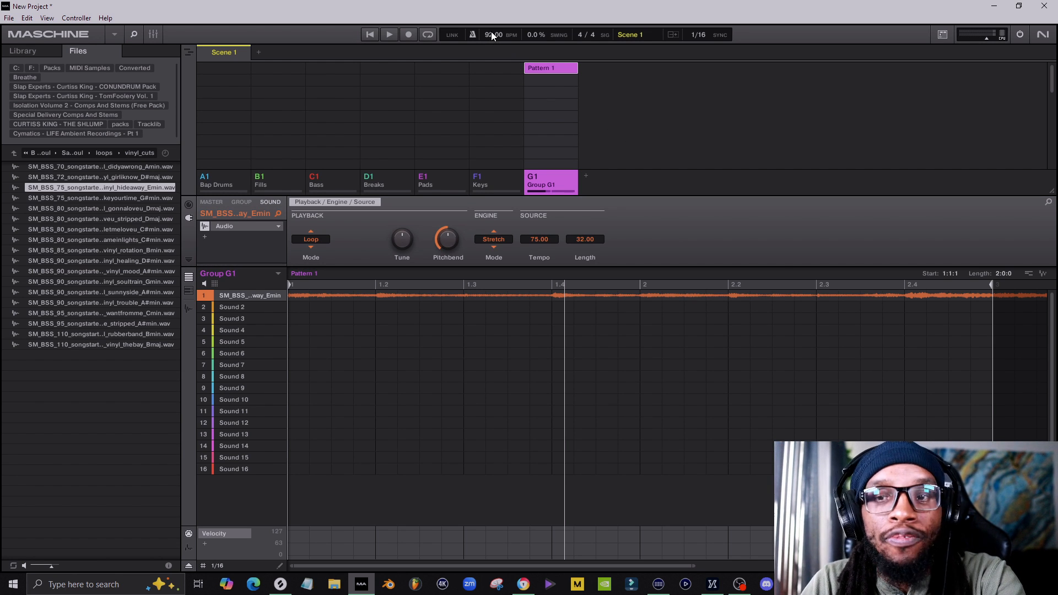
# Audition the vinyl hideaway loop in Group G1 at the project tempo
pyautogui.press('space')
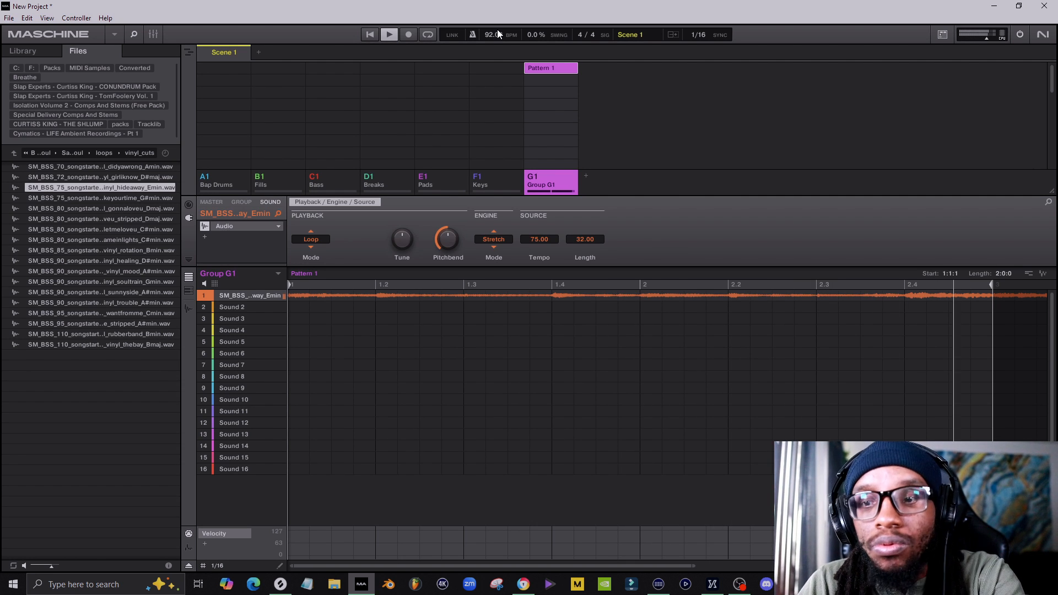
pyautogui.press('space')
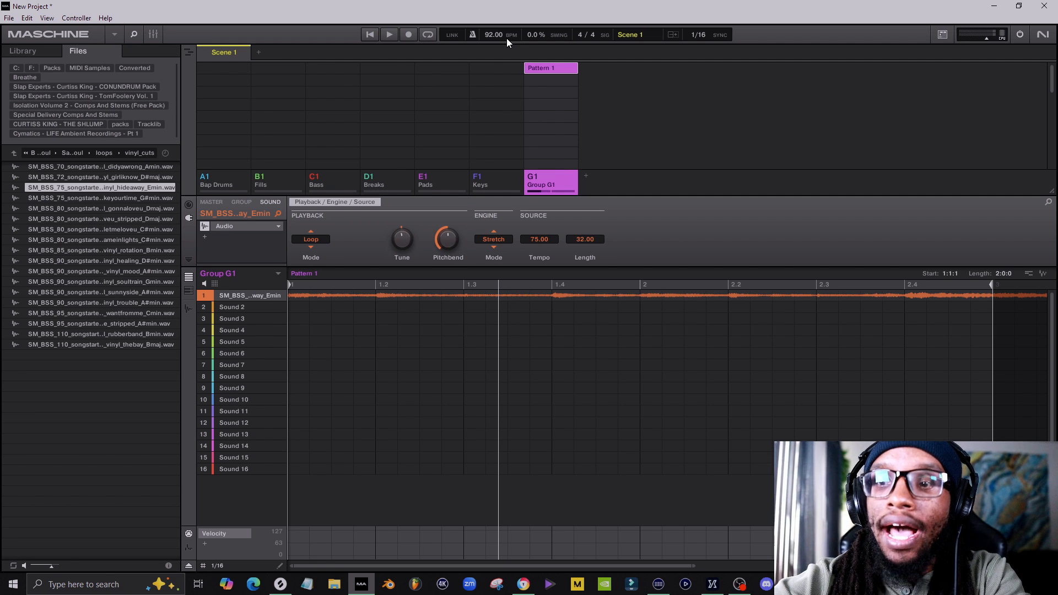
pyautogui.press('space')
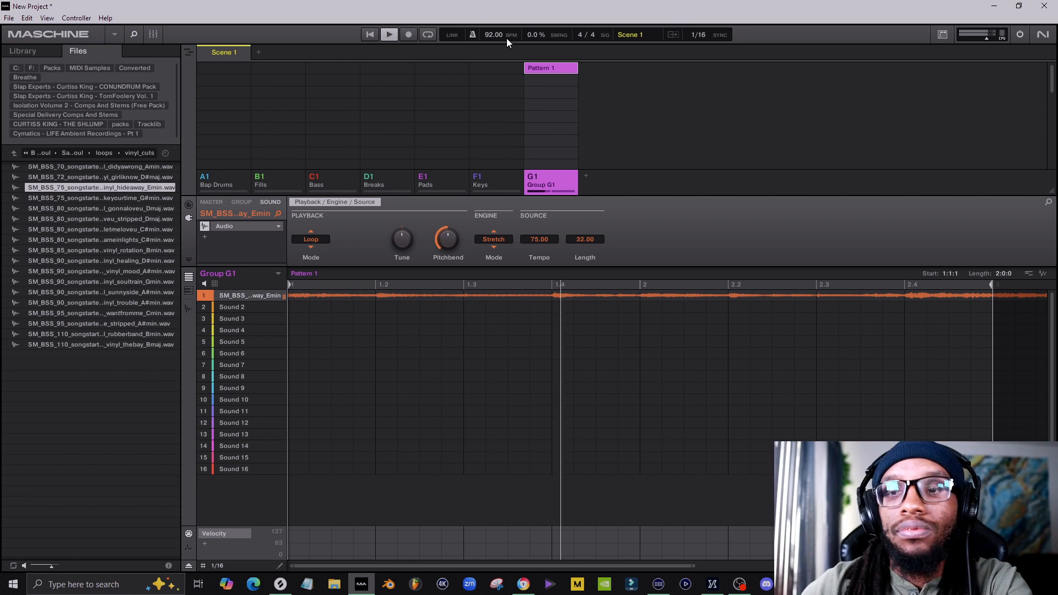
pyautogui.press('space')
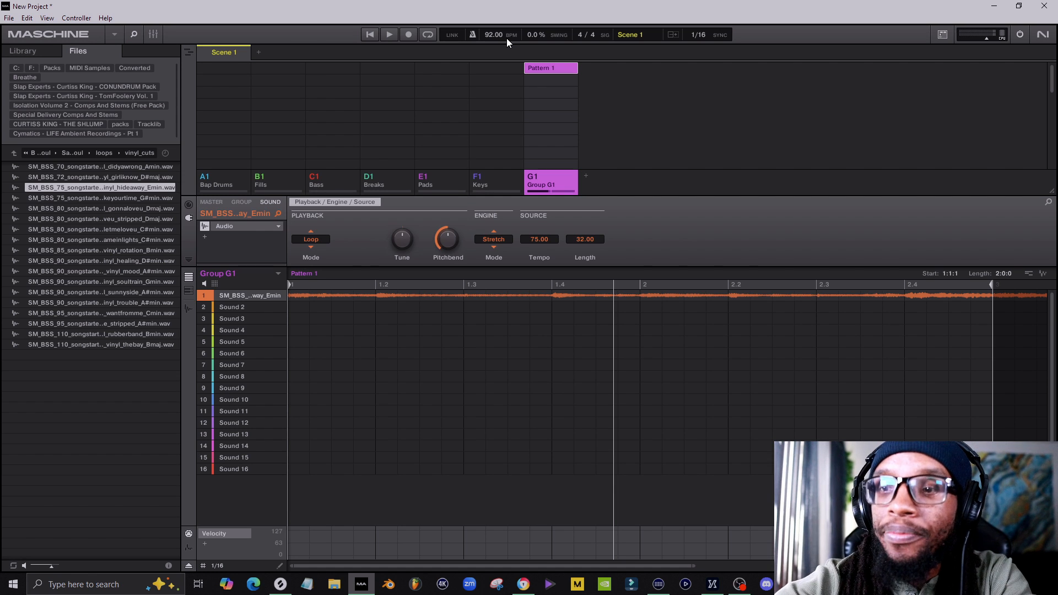
pyautogui.press('space')
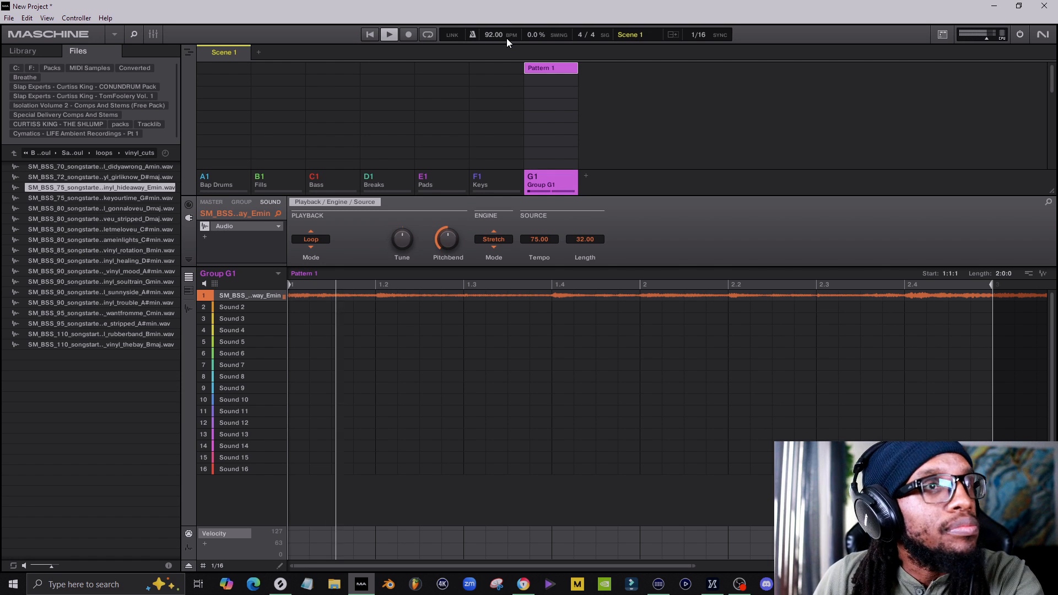
pyautogui.press('space')
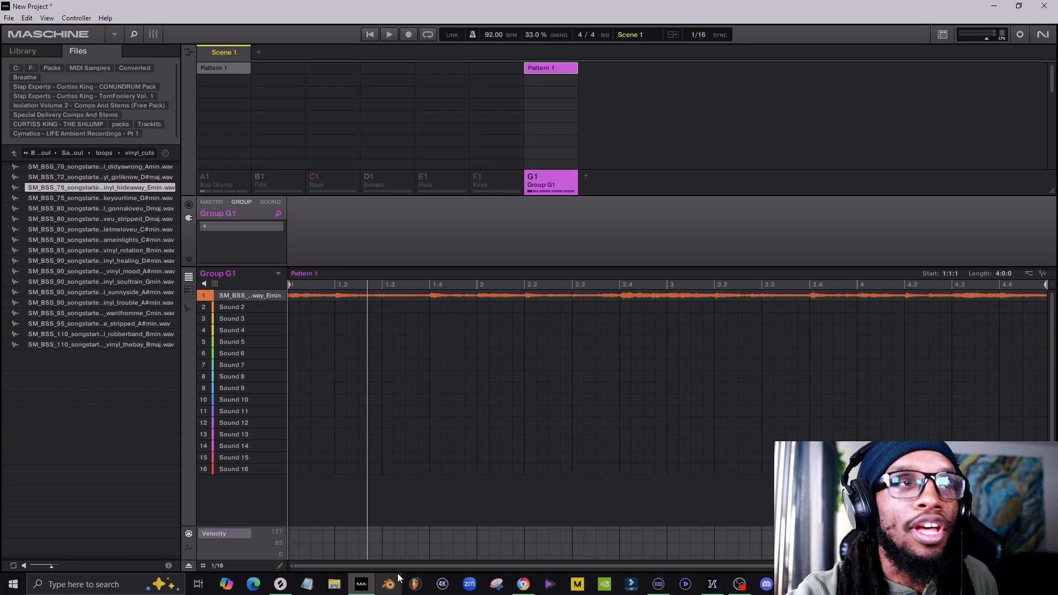
# Resample the vinyl hideaway loop onto Sound 2 and apply it as slices to new Group H1
pyautogui.hotkey('ctrl', 'e')
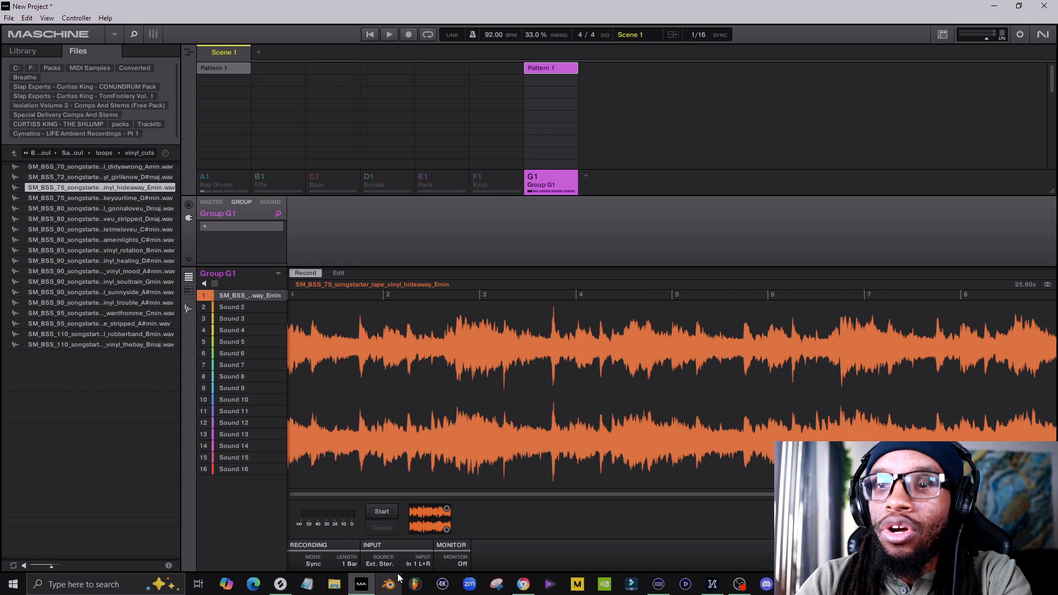
pyautogui.press('F10')
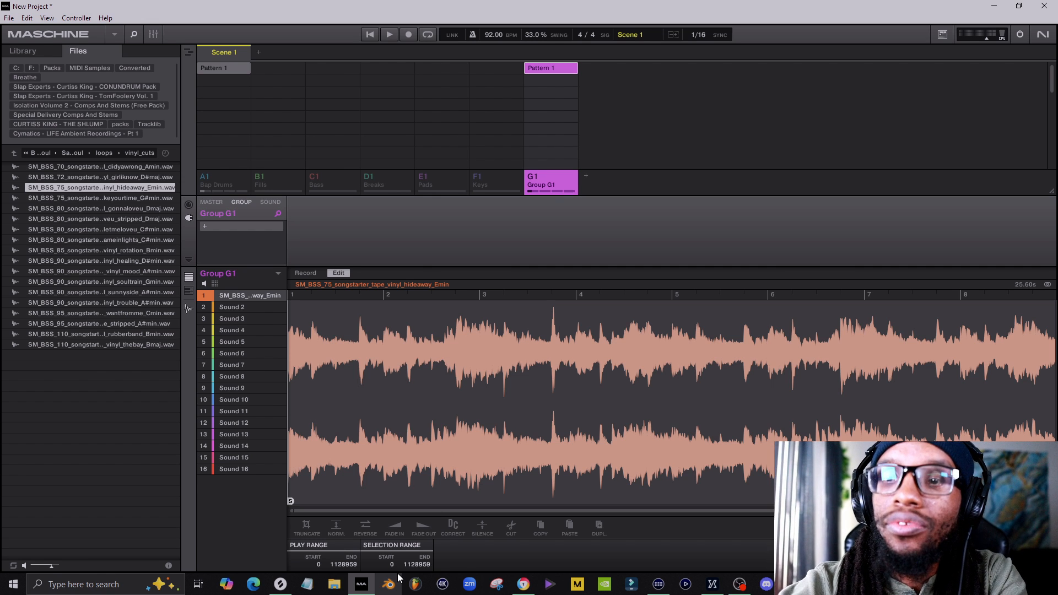
pyautogui.press('F9')
pyautogui.press('Down')
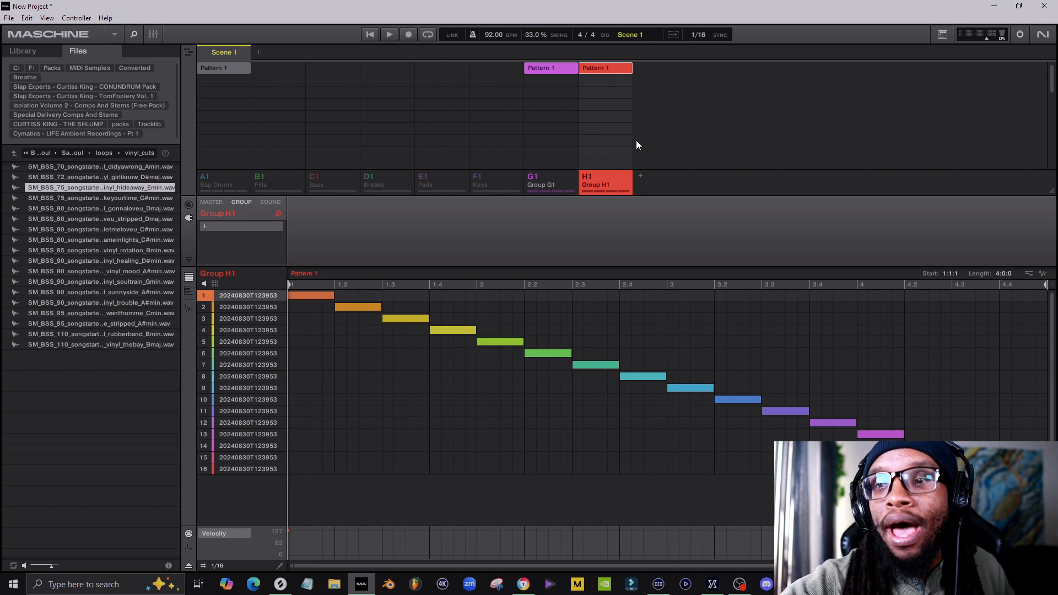
# Duplicate Group H1's sliced pattern and rearrange the copy so slices 3, 5 and 11 repeat in place of 4, 6 and 12
pyautogui.hotkey('ctrl', 'd')
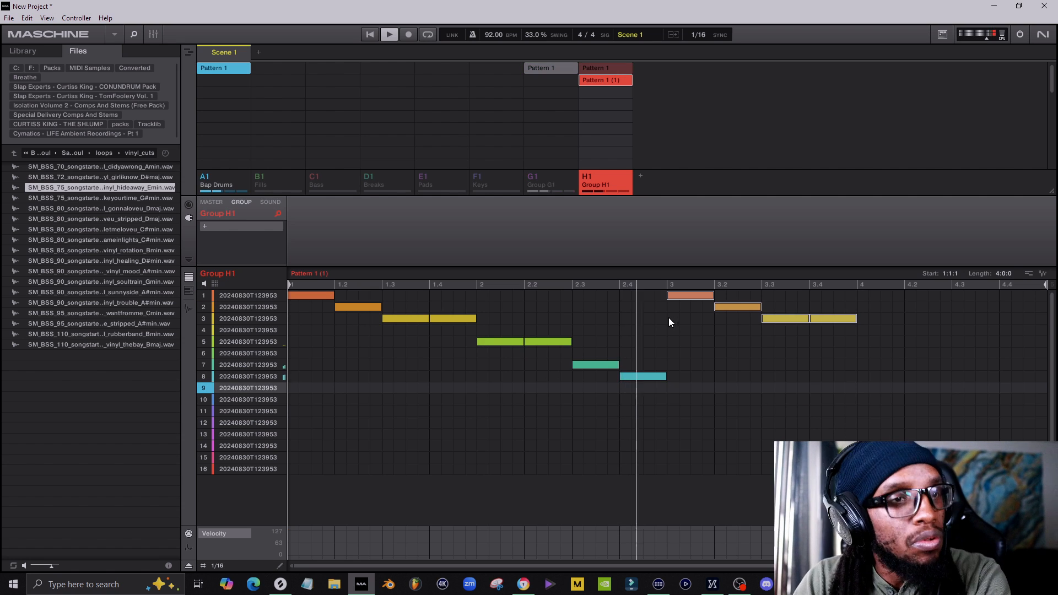
pyautogui.click(632, 373)
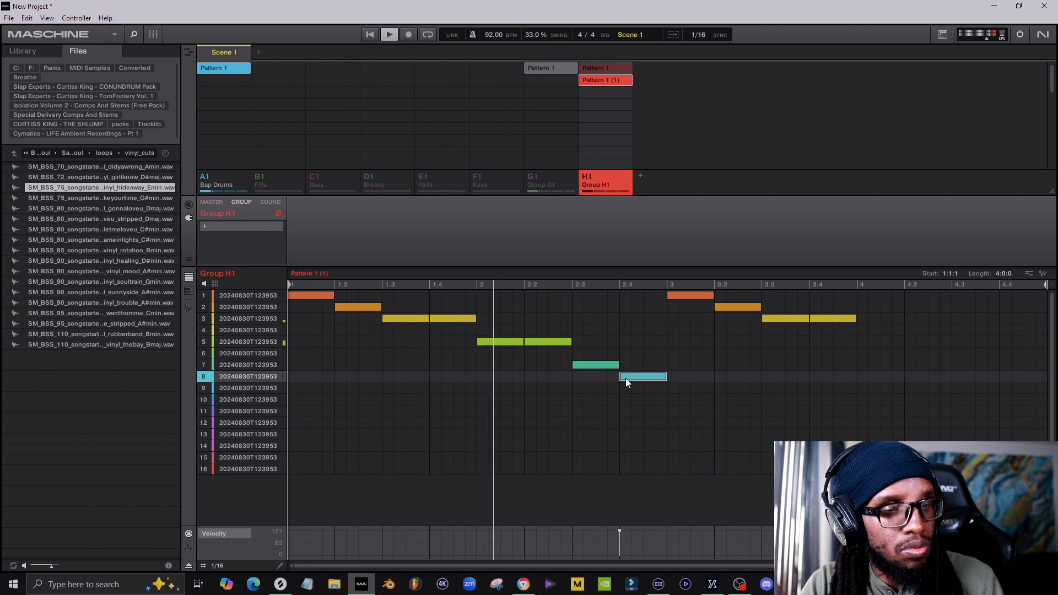
pyautogui.hotkey('ctrl', 'z')
pyautogui.click(774, 329)
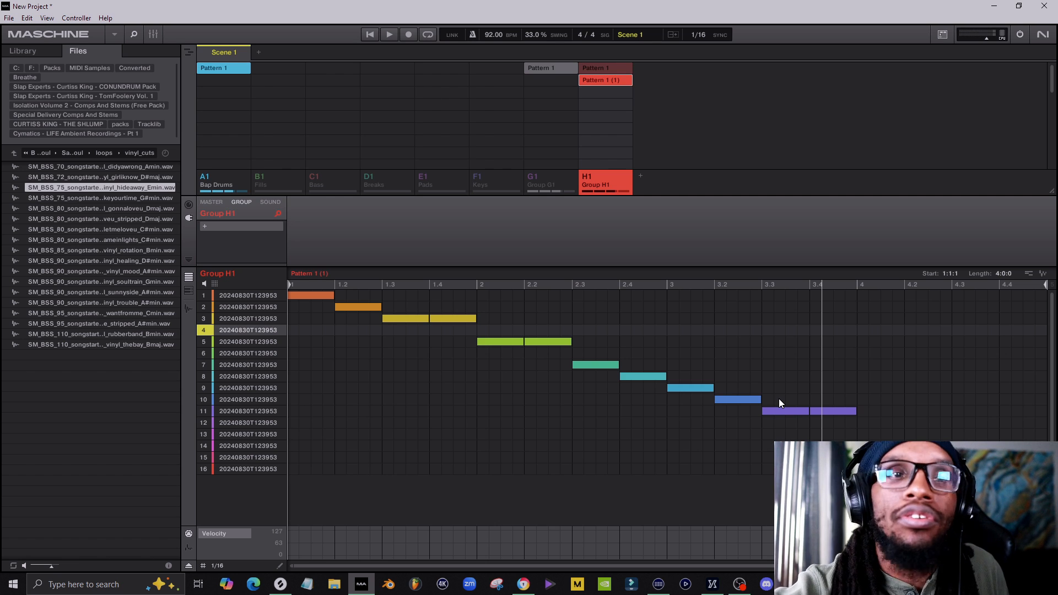
# Duplicate the pattern again and order its slices 1, 2, 3, 3, 5, 5, 5, 16, 1, 2, 3, 3, 5, 6, 5
pyautogui.hotkey('ctrl', 'd')
pyautogui.moveTo(857, 385); pyautogui.dragTo(704, 449)
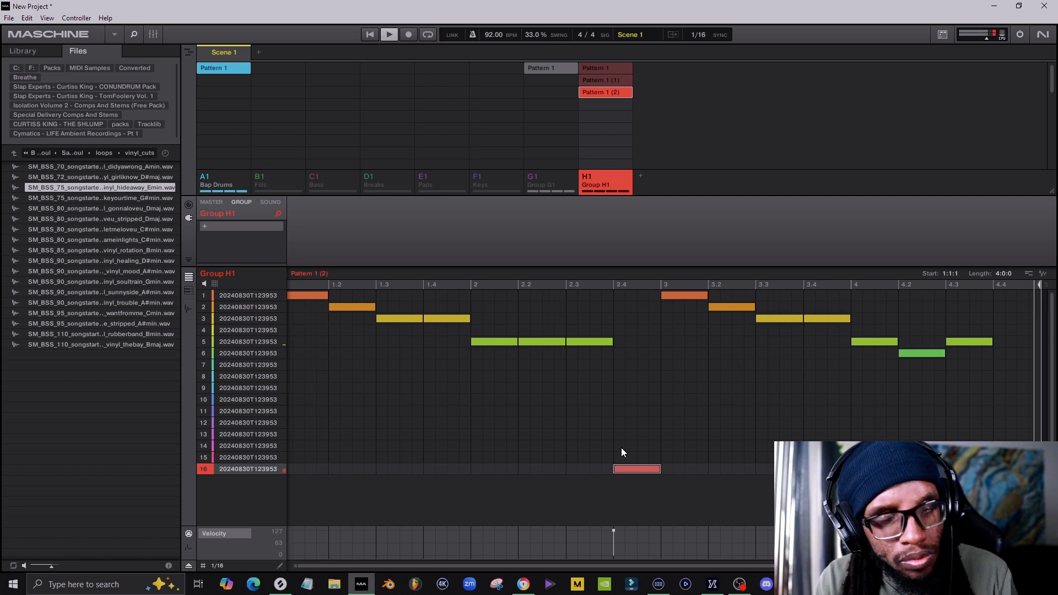
# Play back Group H1's rearranged slices both with the Bap Drums and with the drums muted
pyautogui.press('space')
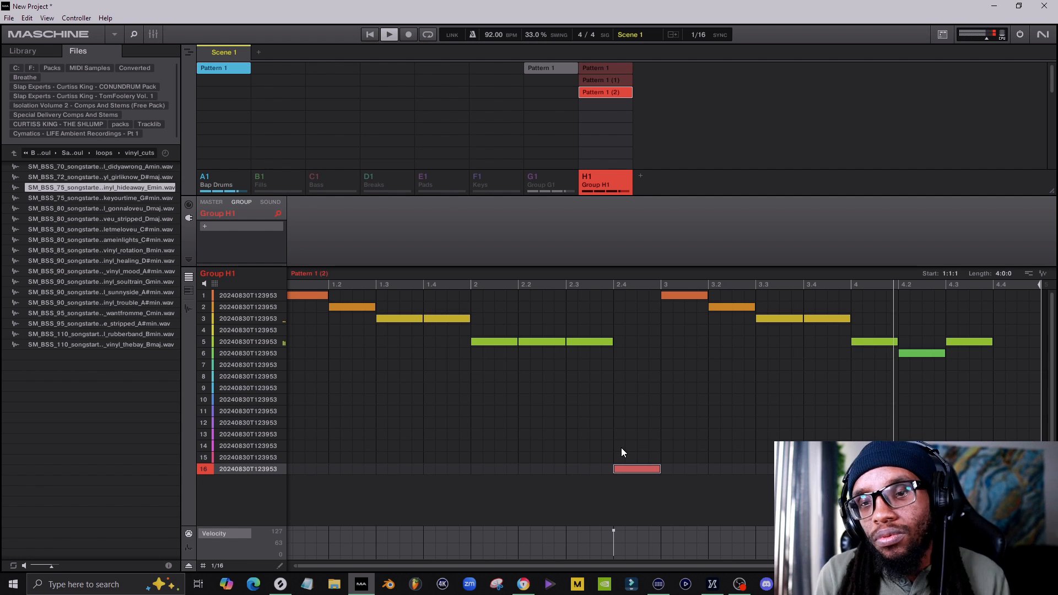
pyautogui.press('space')
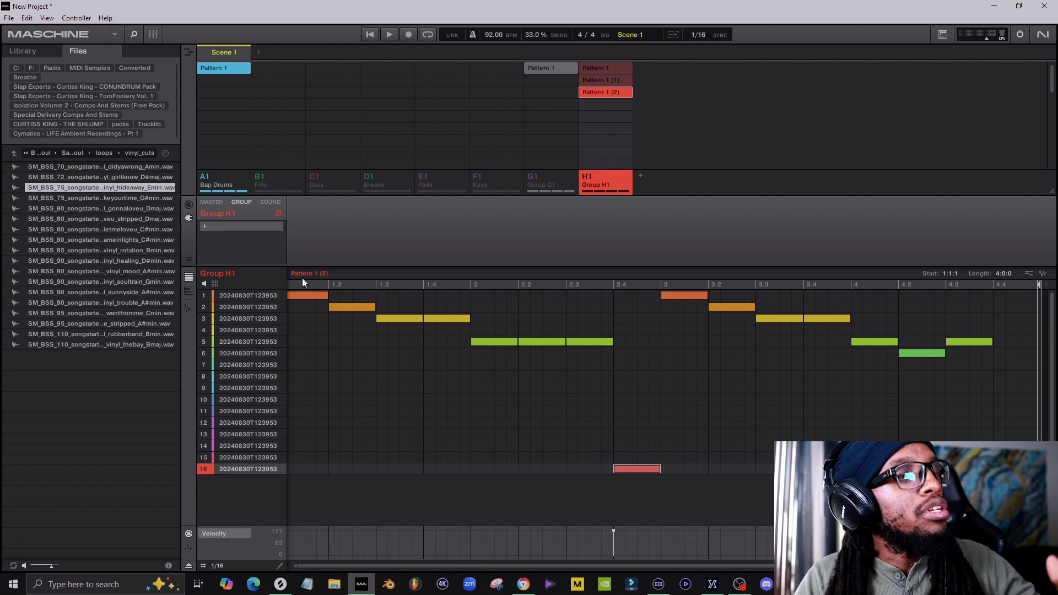
pyautogui.press('space')
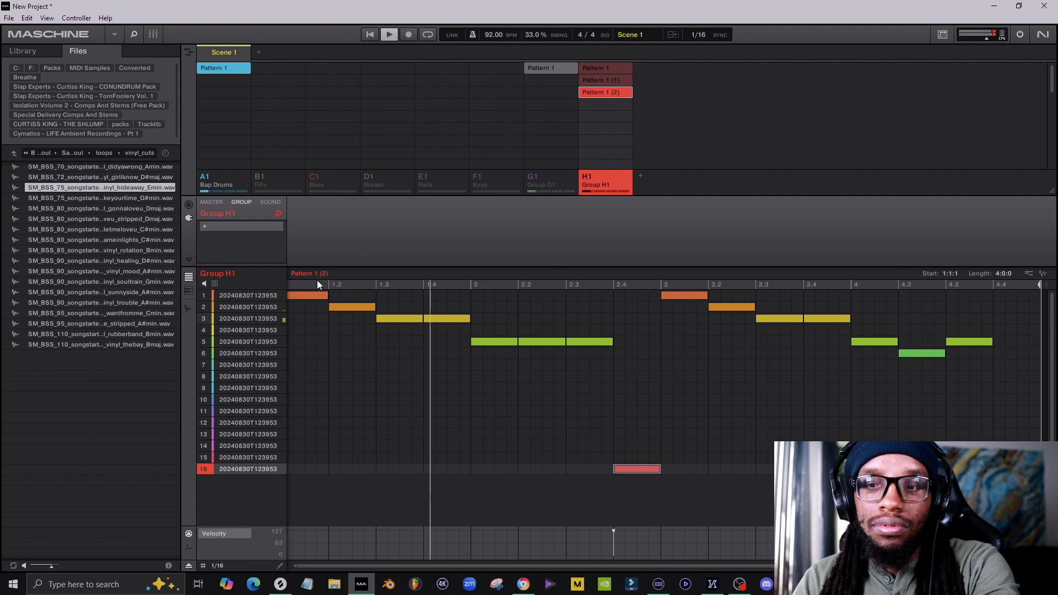
pyautogui.press('space')
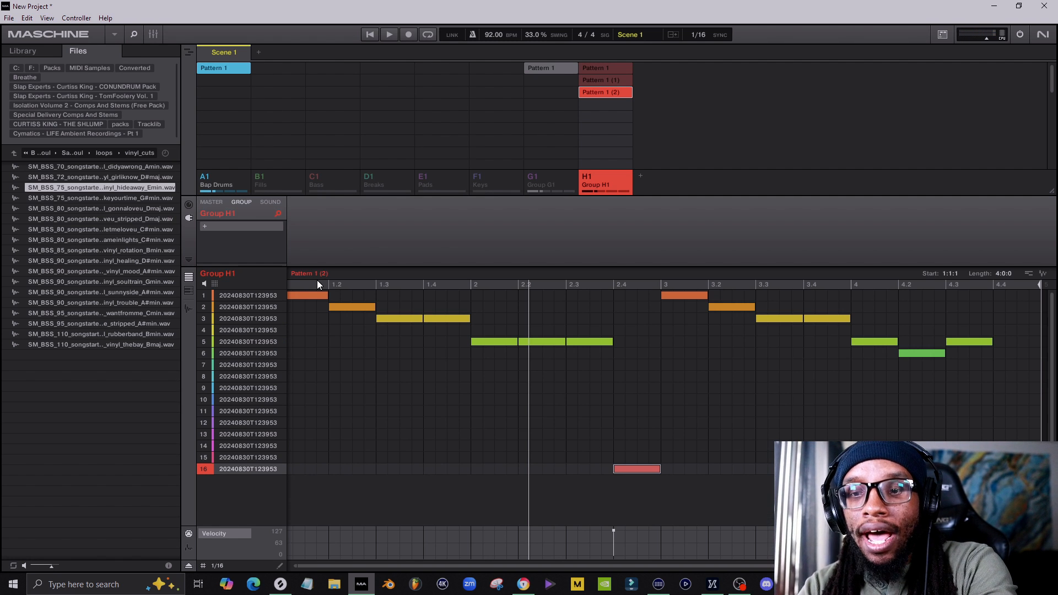
pyautogui.press('space')
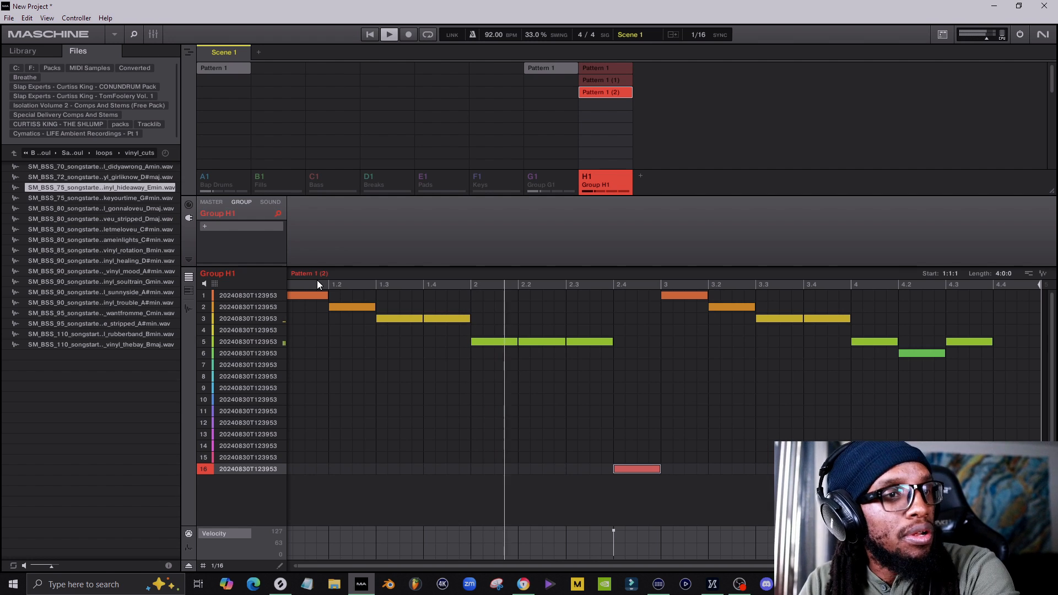
pyautogui.press('space')
pyautogui.press('space')
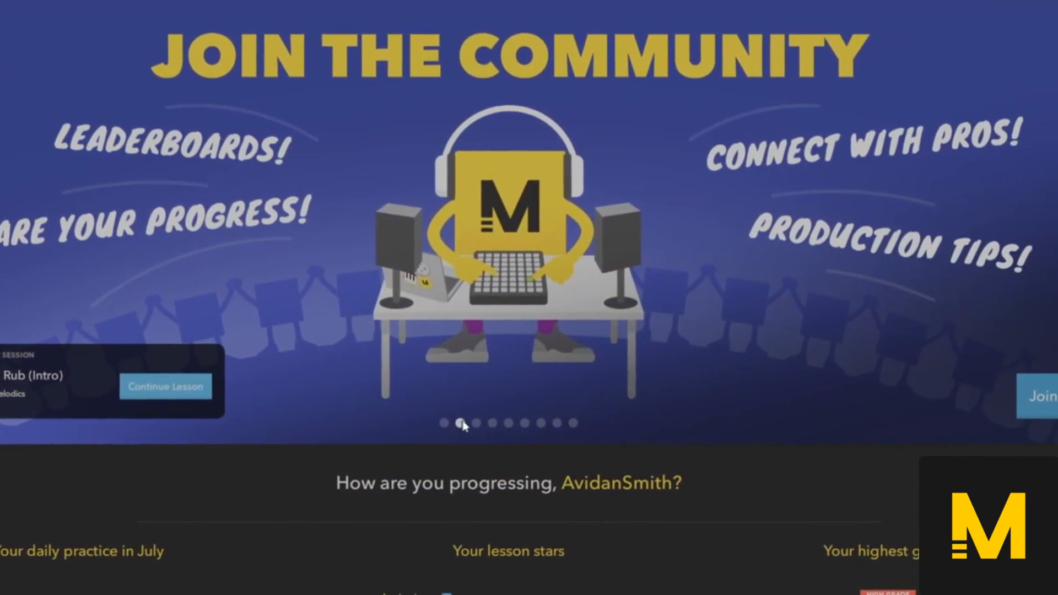
pyautogui.click(439, 423)
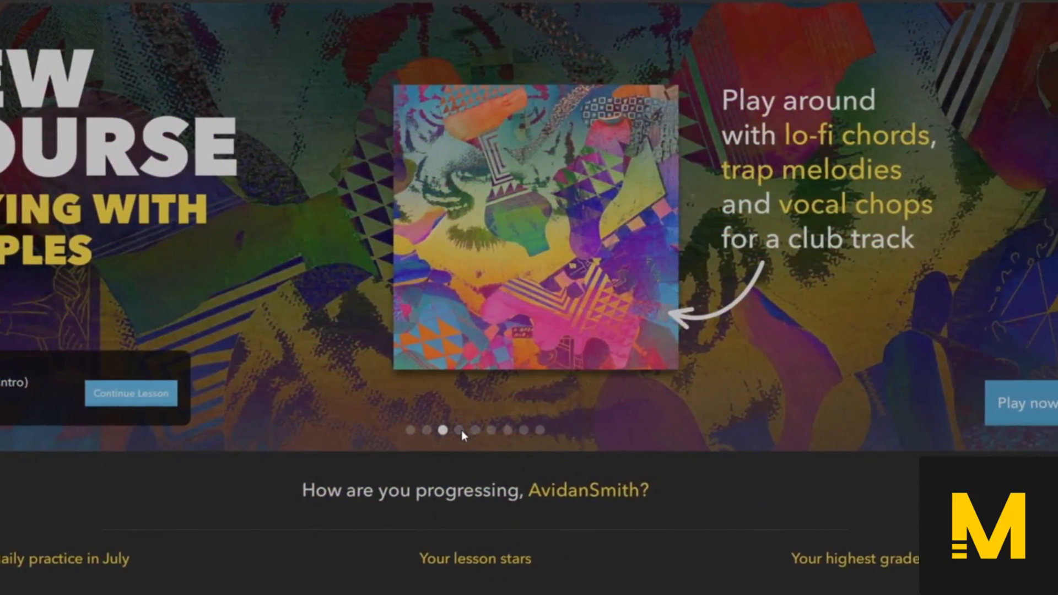
pyautogui.click(510, 430)
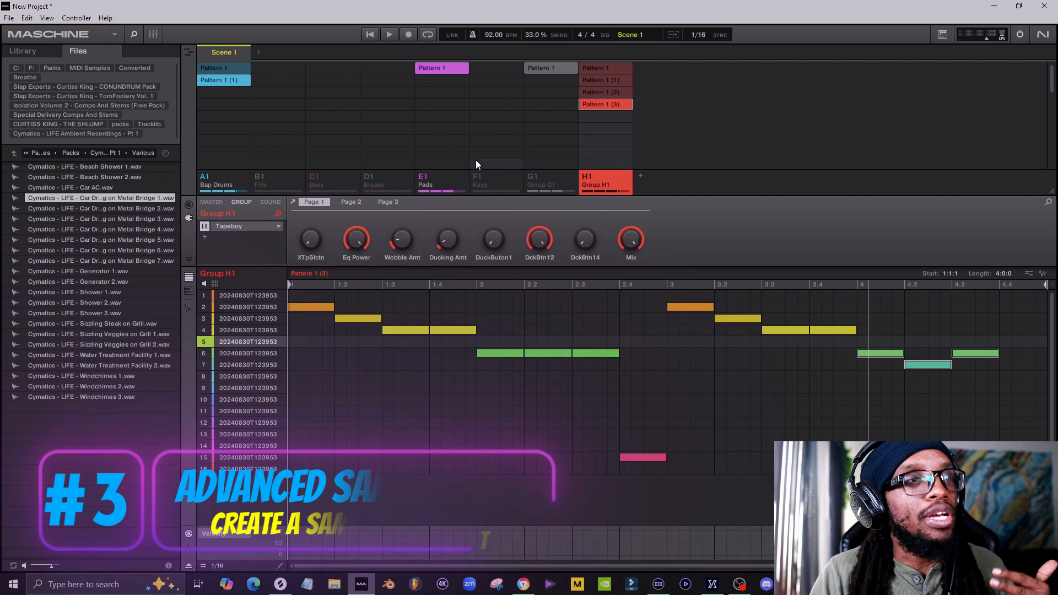
# Solo Group G1, select its vinyl hideaway loop sound and play the loop back in the pattern view
pyautogui.click(454, 139)
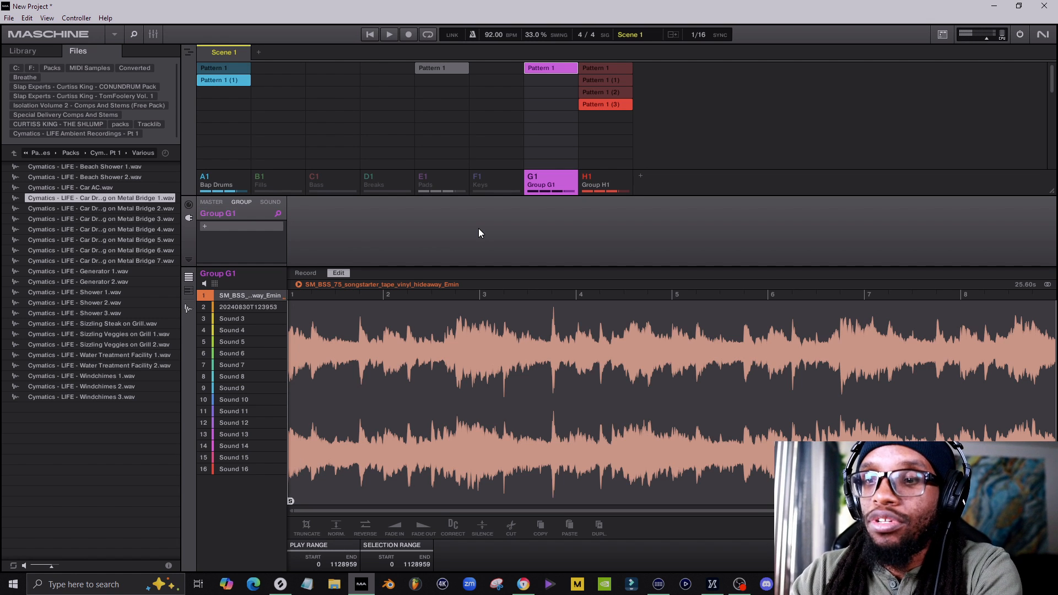
pyautogui.press('space')
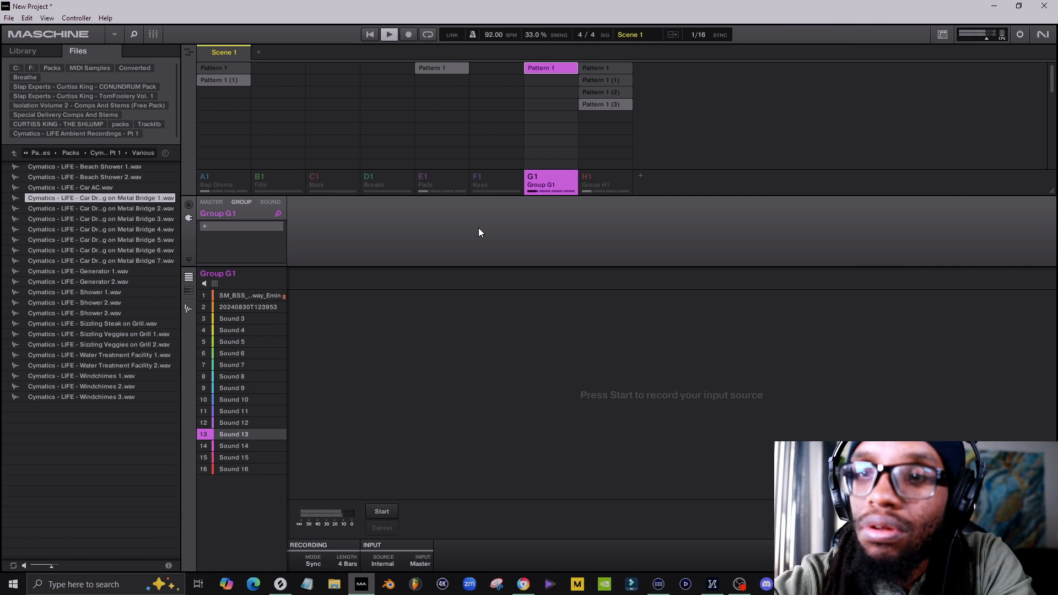
pyautogui.hotkey('ctrl', 'e')
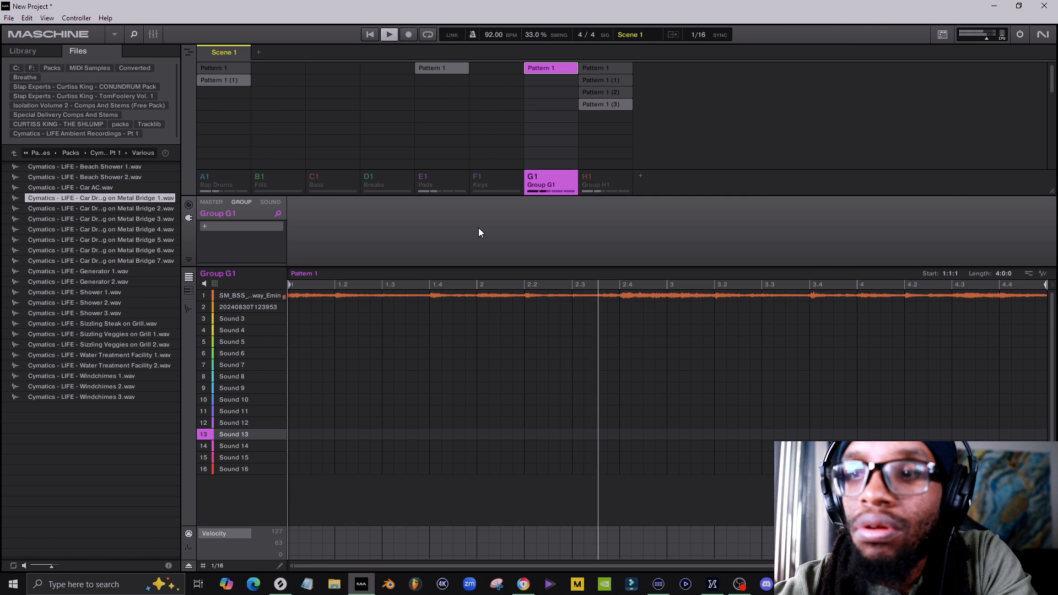
pyautogui.press('s')
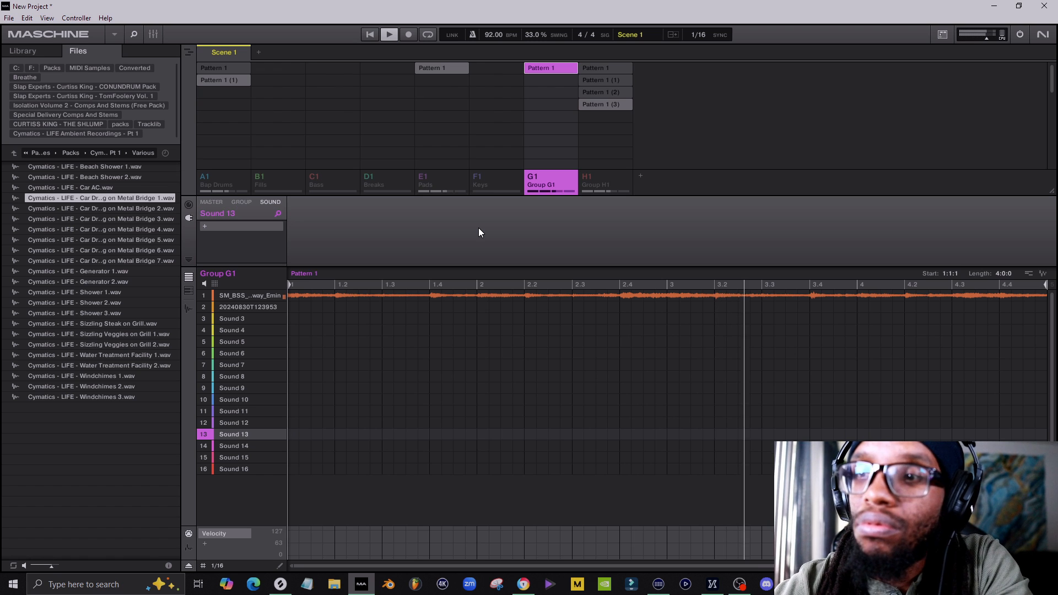
pyautogui.press('z')
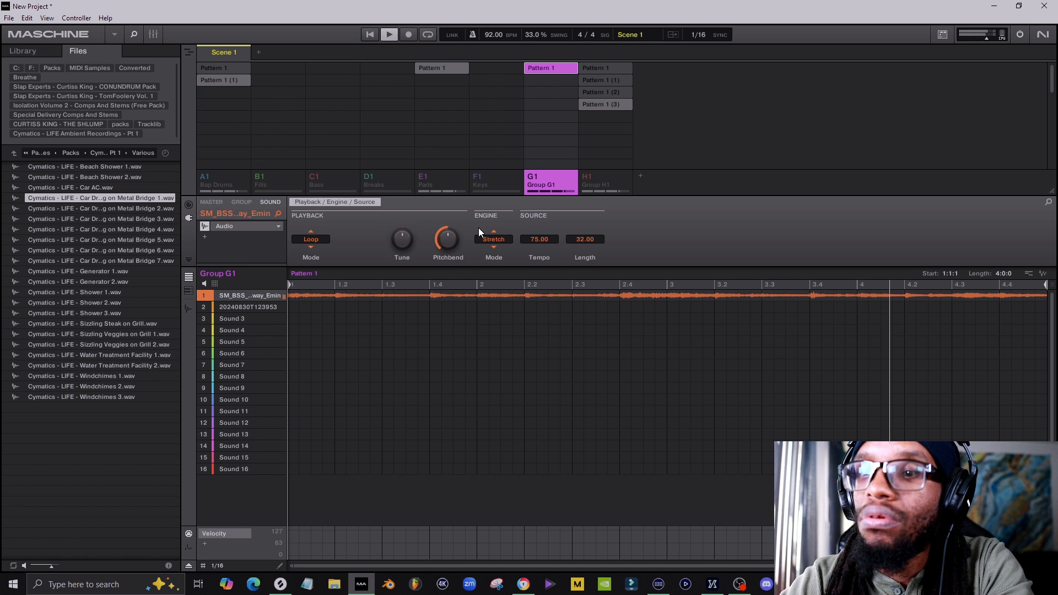
pyautogui.press('space')
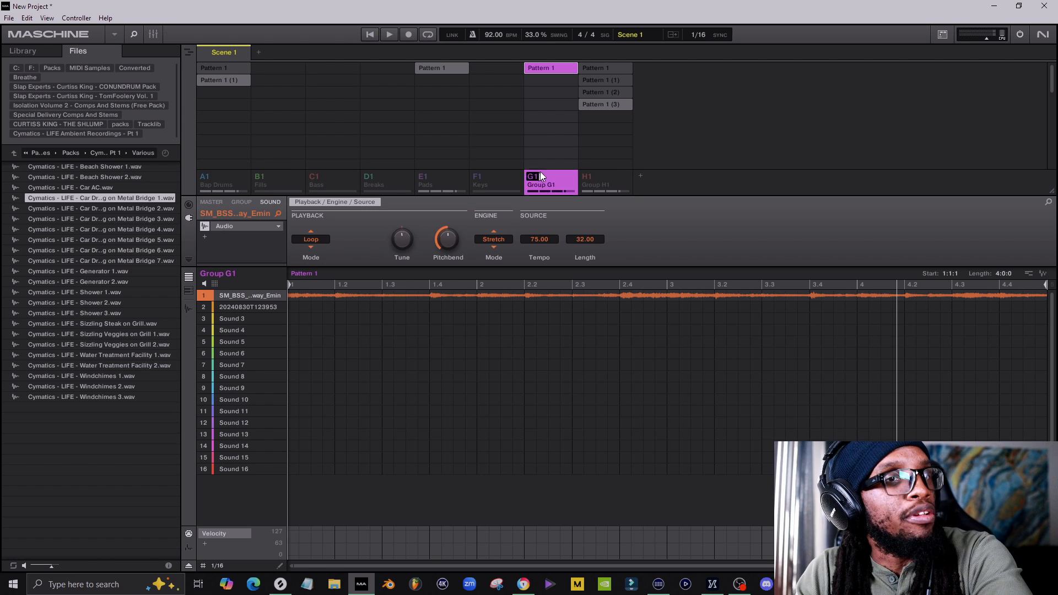
pyautogui.press('space')
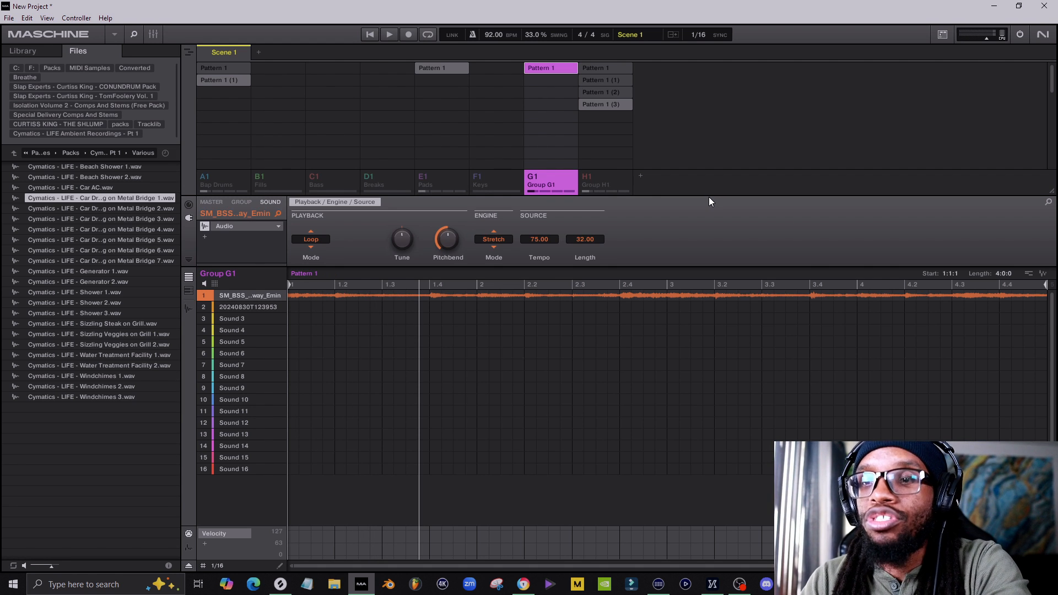
# Resample 4 bars of Group G1's loop from the internal master onto Sound 3 and slice it into new Group A2
pyautogui.hotkey('ctrl', 'e')
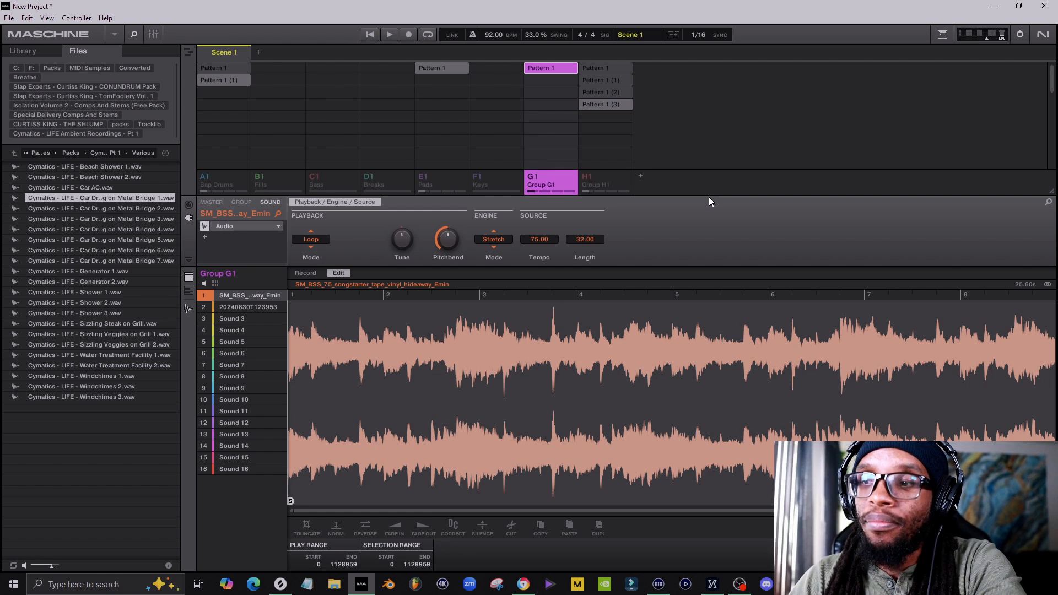
pyautogui.press('Down')
pyautogui.press('Down')
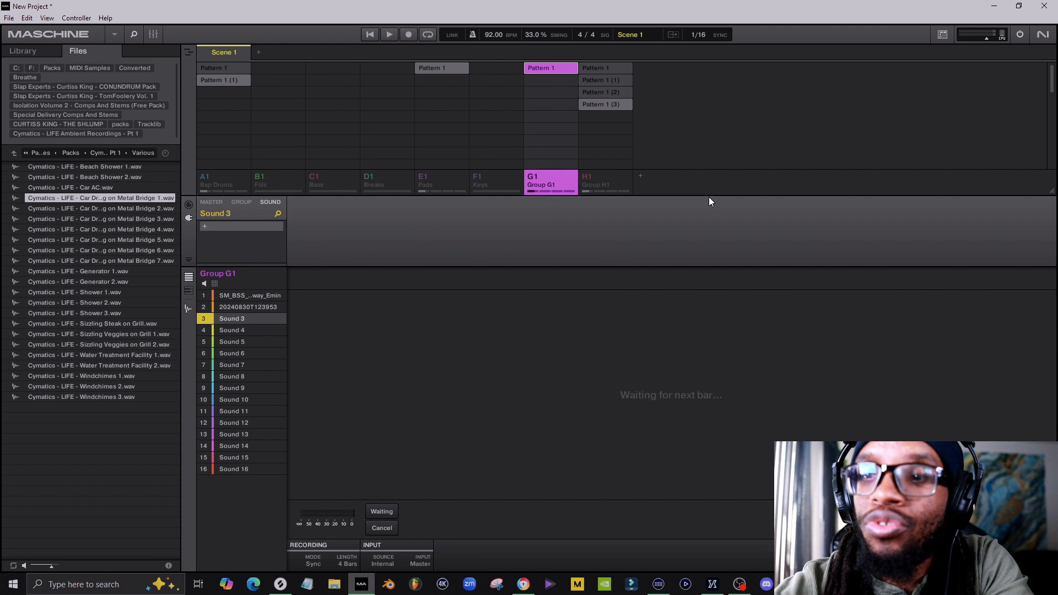
pyautogui.press('space')
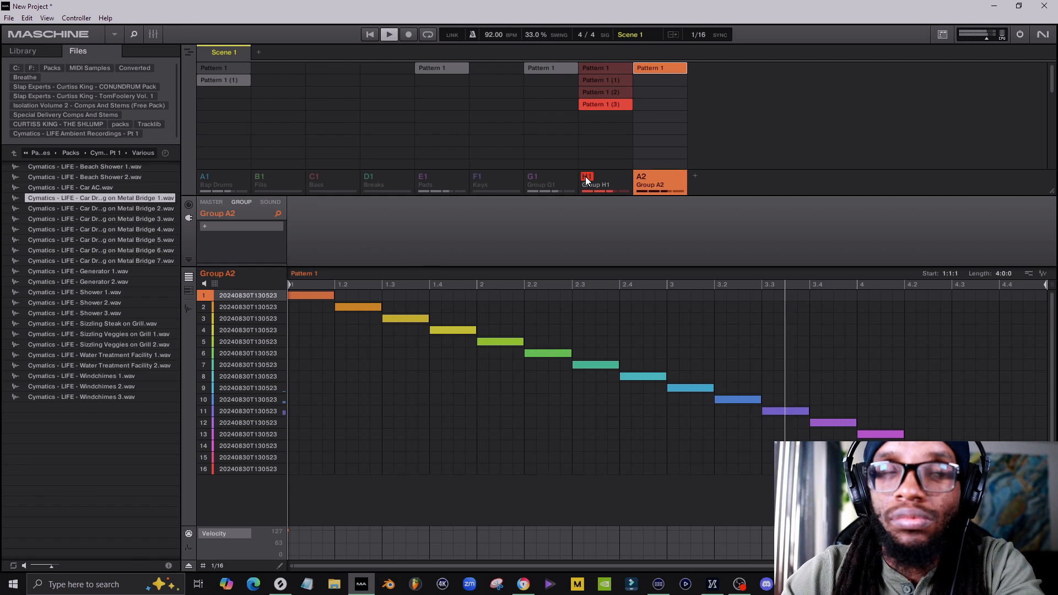
# Set Group H1 to Pattern 1 alongside Group A2's pattern, with H1's Tapeboy effect bypassed
pyautogui.click(596, 67)
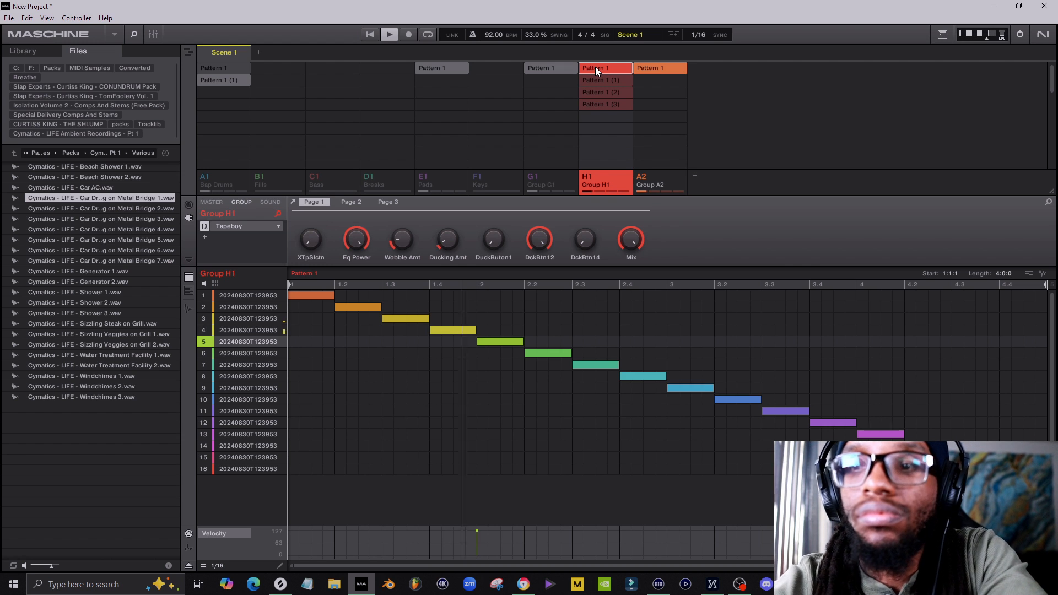
pyautogui.click(205, 226)
pyautogui.click(680, 71)
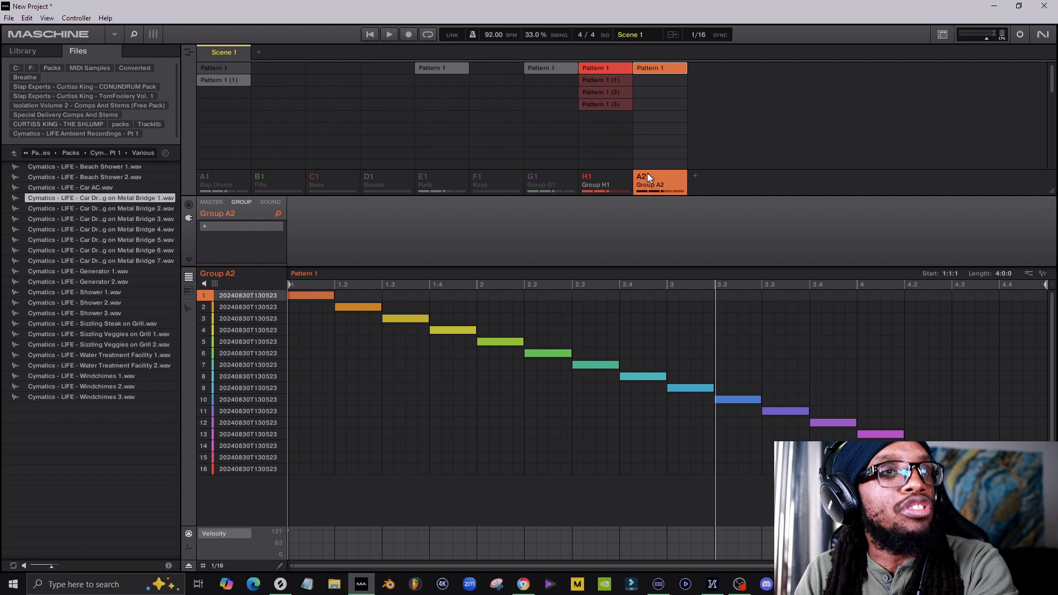
# Play Groups H1 and A2 together with the Bap Drums and switch the drums to Pattern 1
pyautogui.click(600, 177)
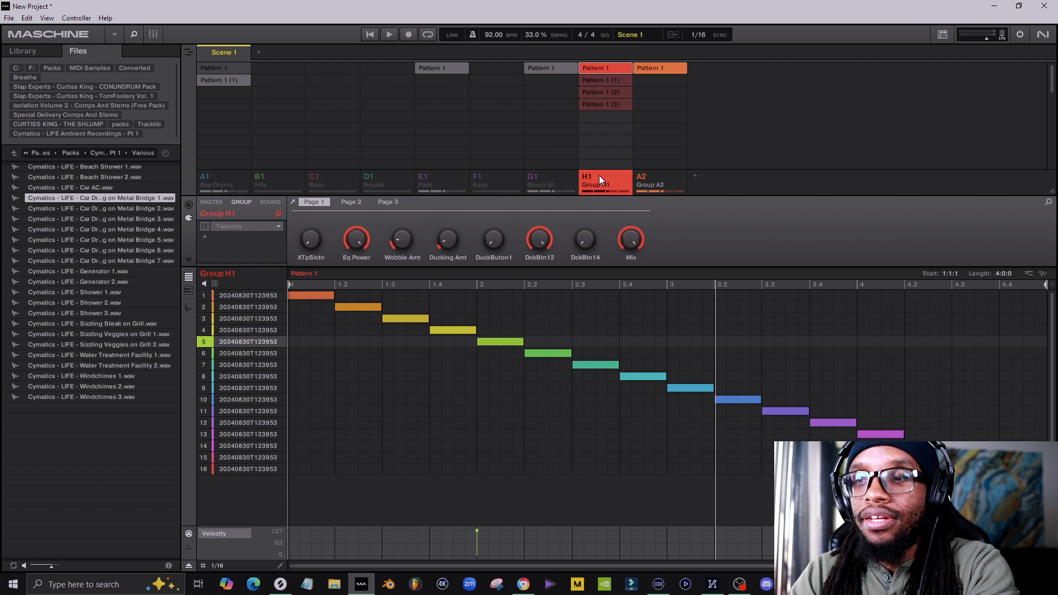
pyautogui.press('space')
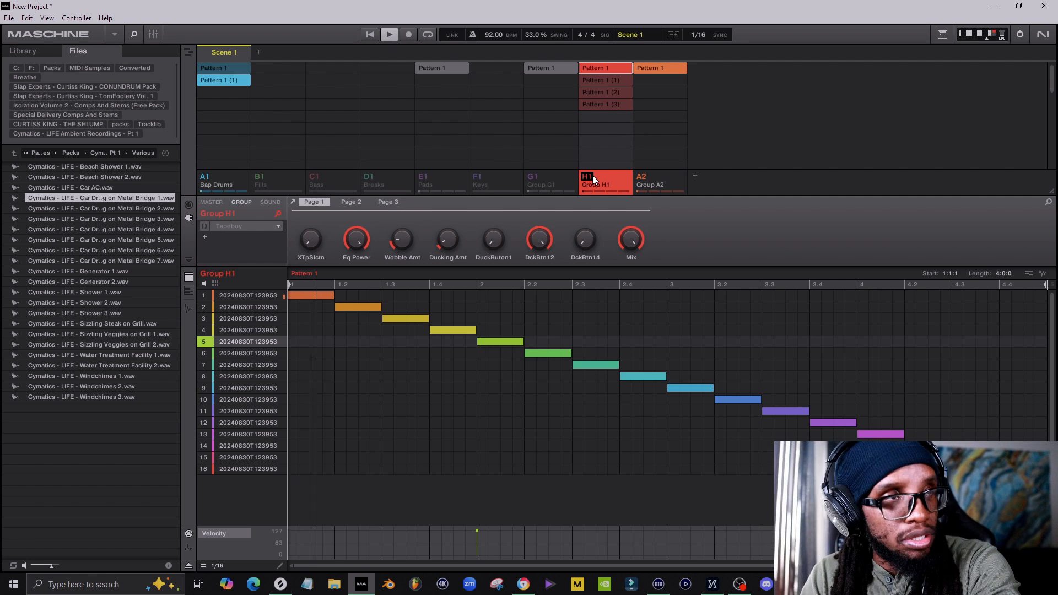
pyautogui.click(216, 68)
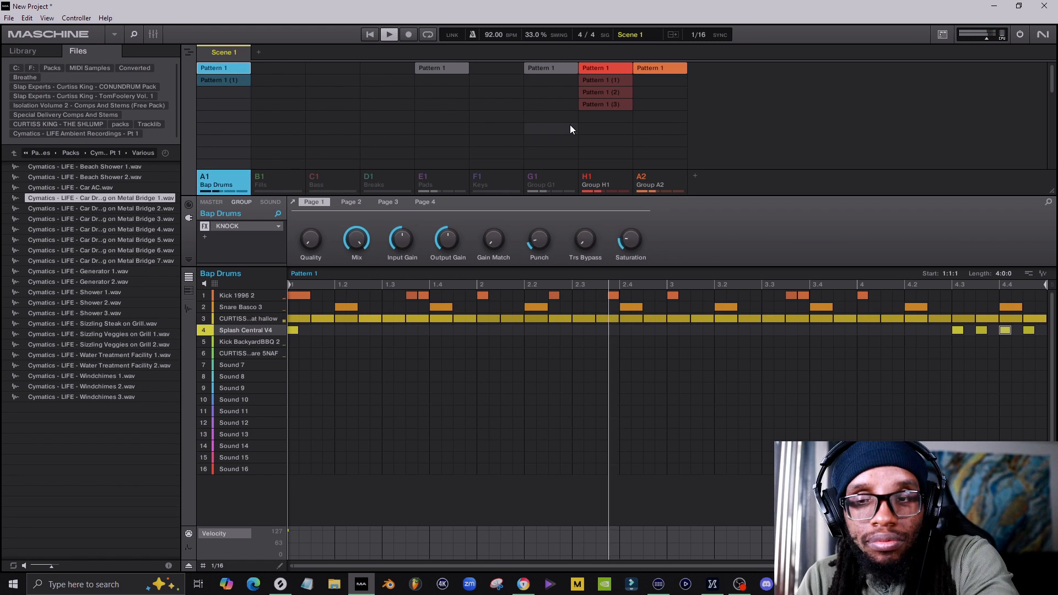